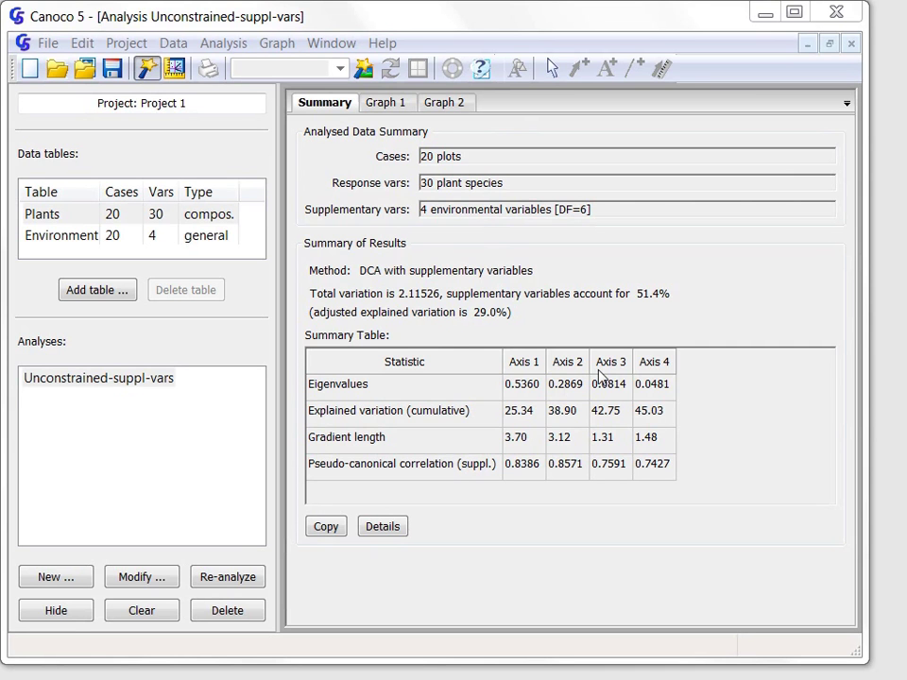
# Show Graph 1, the species and environment diagram, and inspect the NM label
pyautogui.click(572, 417)
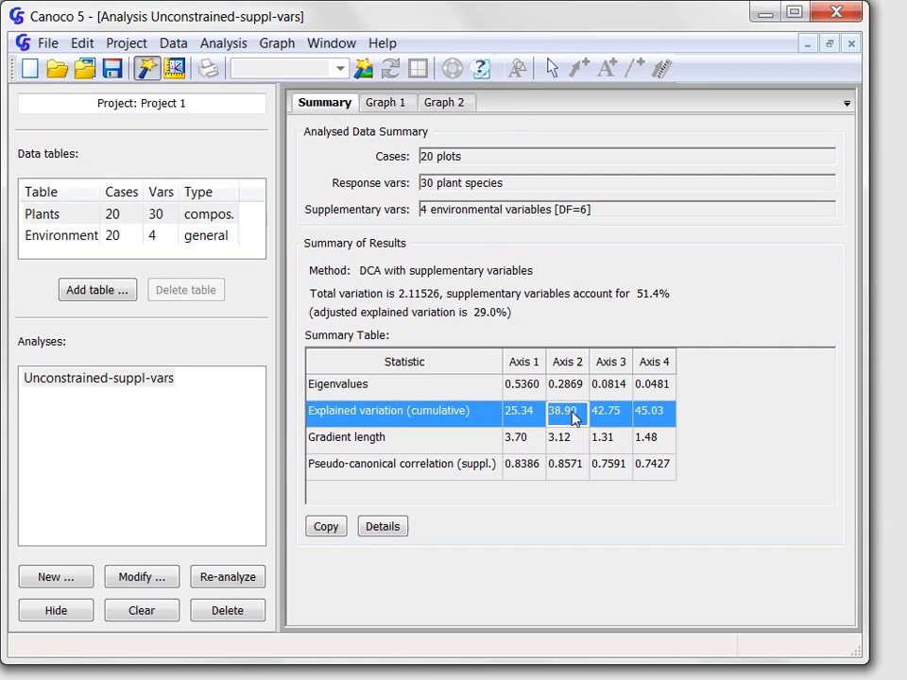
pyautogui.click(397, 104)
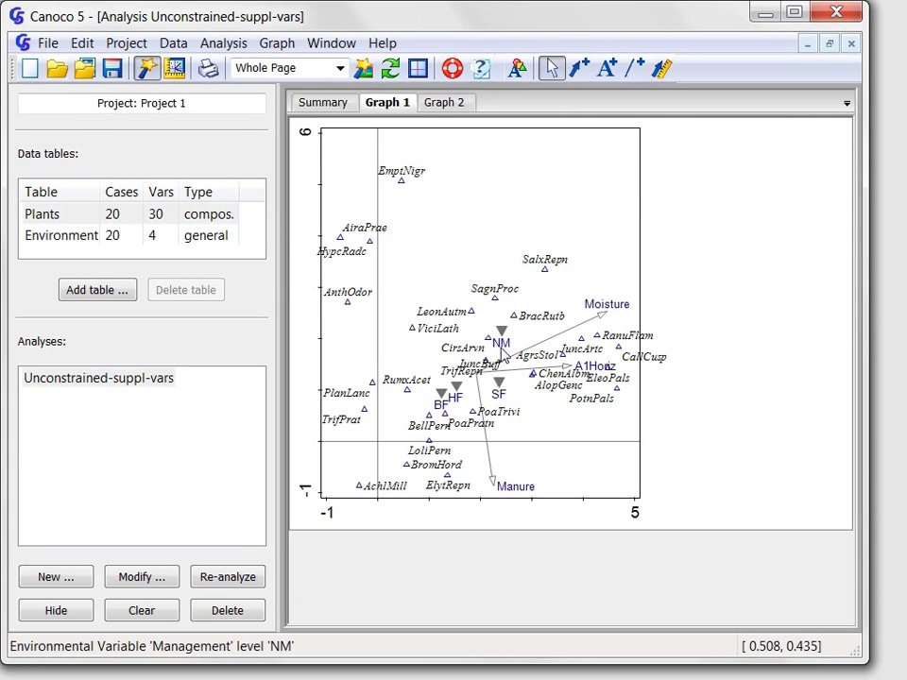
pyautogui.click(502, 345)
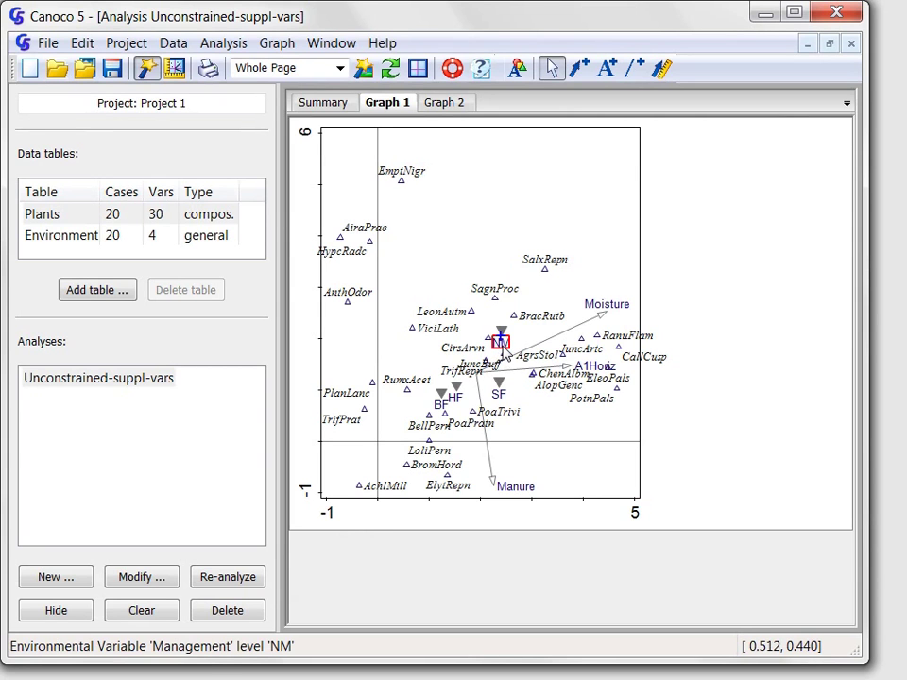
pyautogui.click(399, 349)
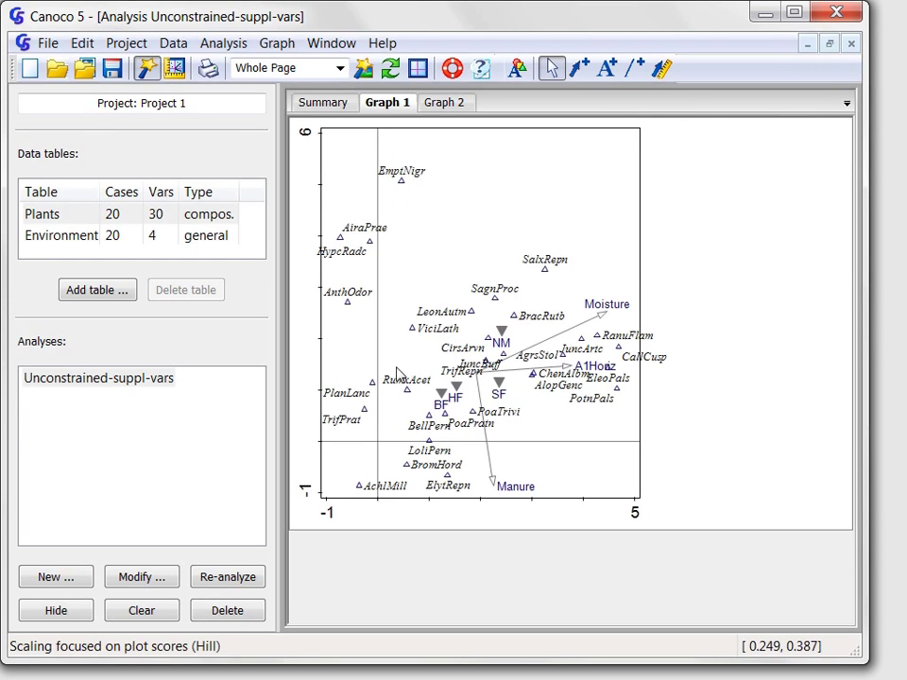
# Inspect the A1Horiz, Moisture, AnthOdor and RanuFlam labels, then clear the selection
pyautogui.click(595, 369)
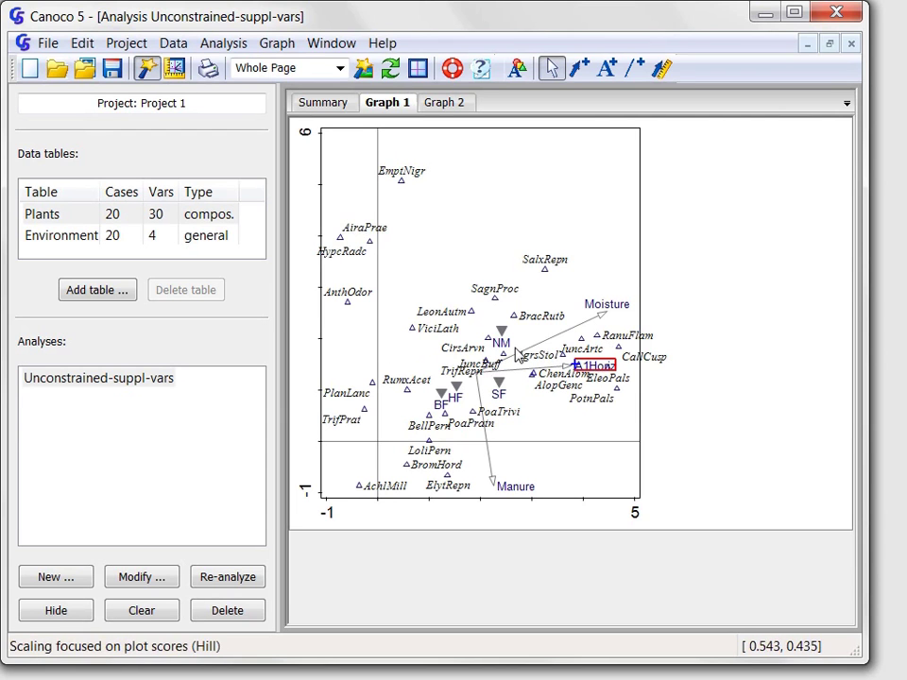
pyautogui.click(621, 308)
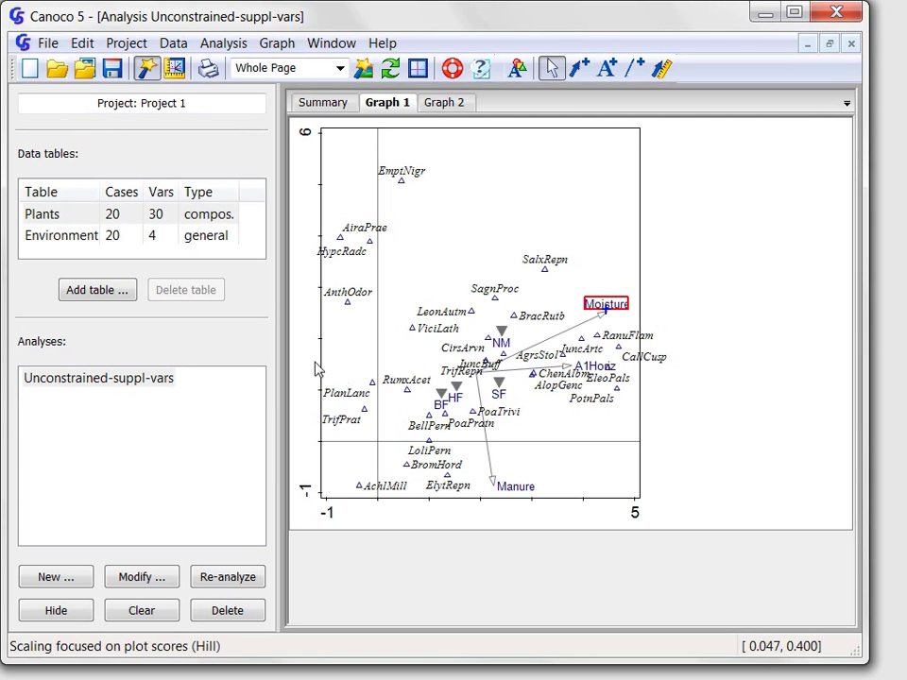
pyautogui.click(346, 296)
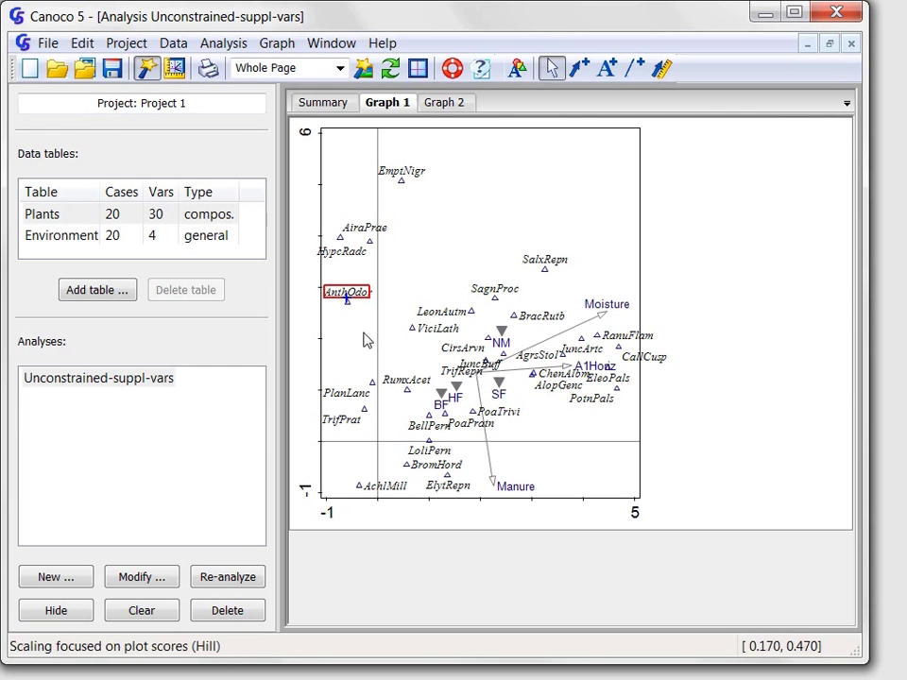
pyautogui.click(632, 342)
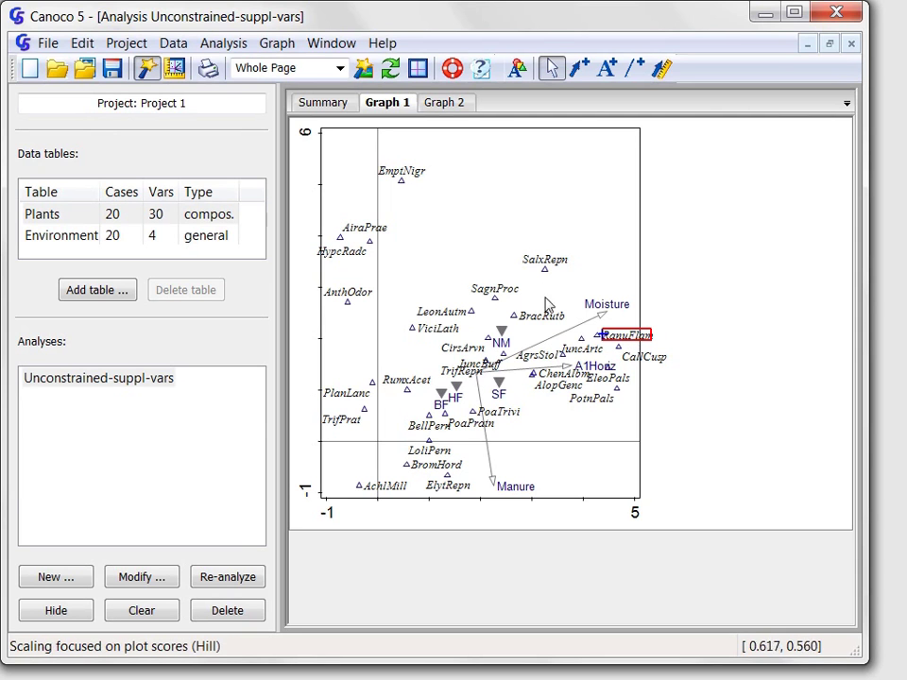
pyautogui.click(460, 223)
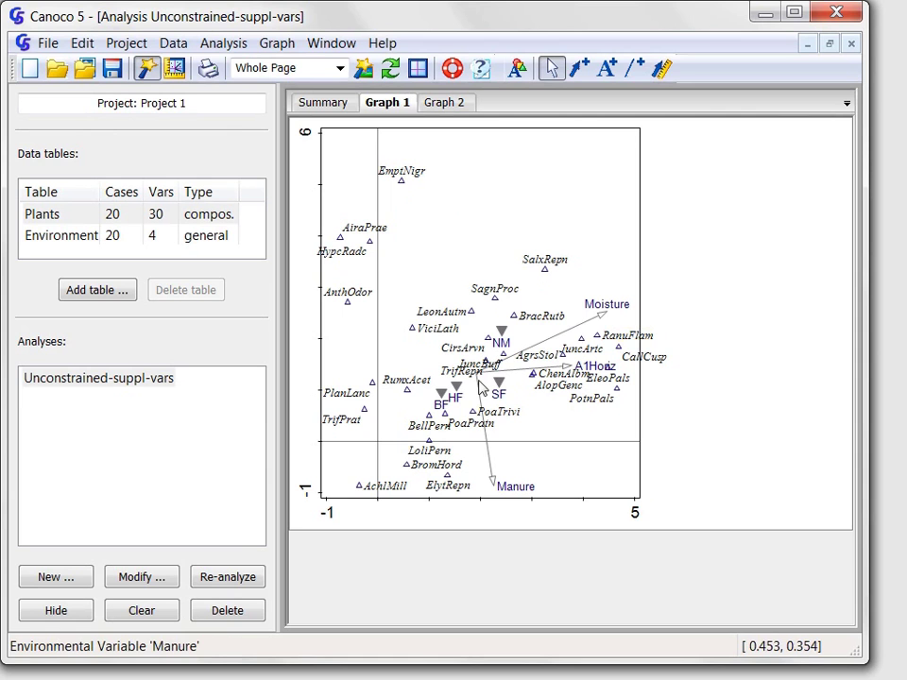
# Inspect the Manure, ElytRepn, LoliPern and EmptNigr labels, then clear the selection
pyautogui.click(517, 490)
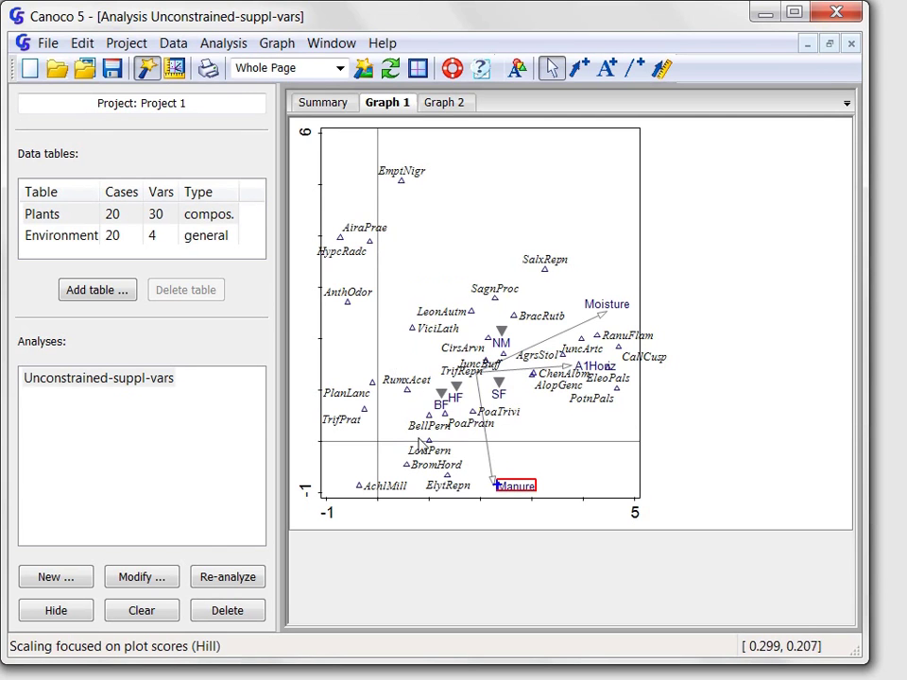
pyautogui.click(456, 493)
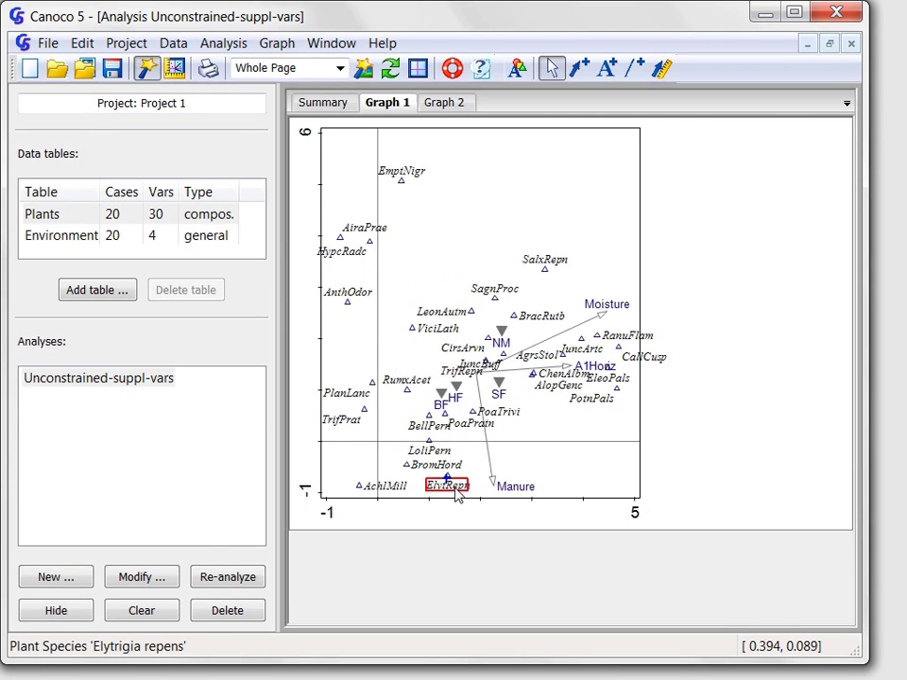
pyautogui.click(436, 453)
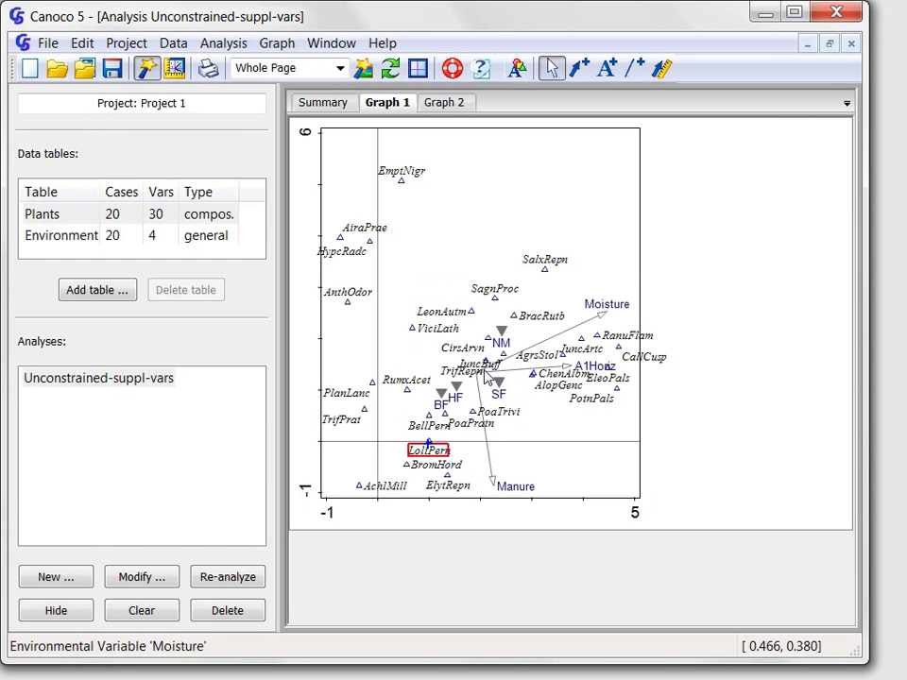
pyautogui.click(416, 173)
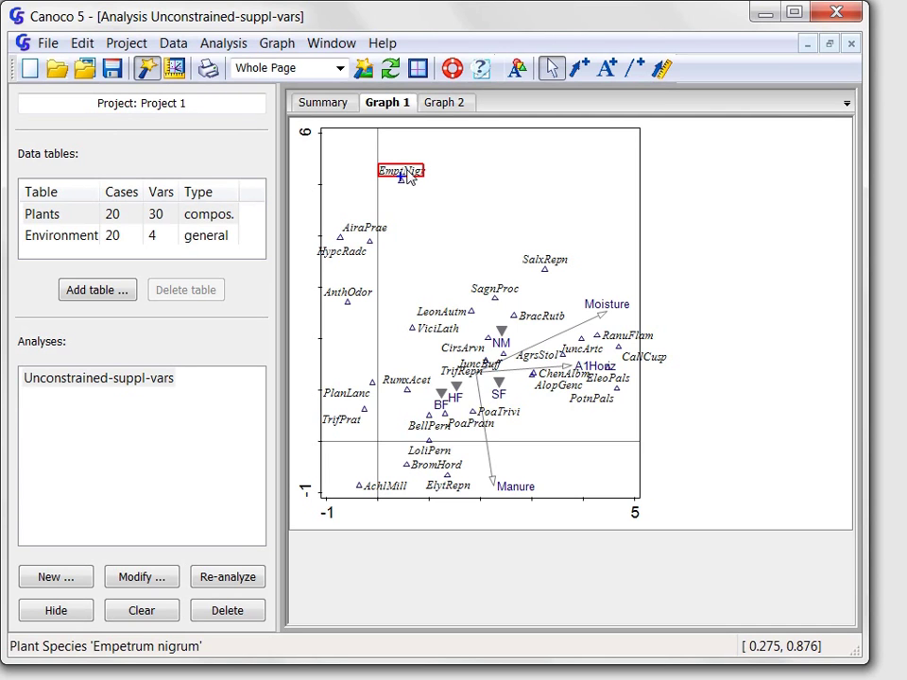
pyautogui.click(575, 189)
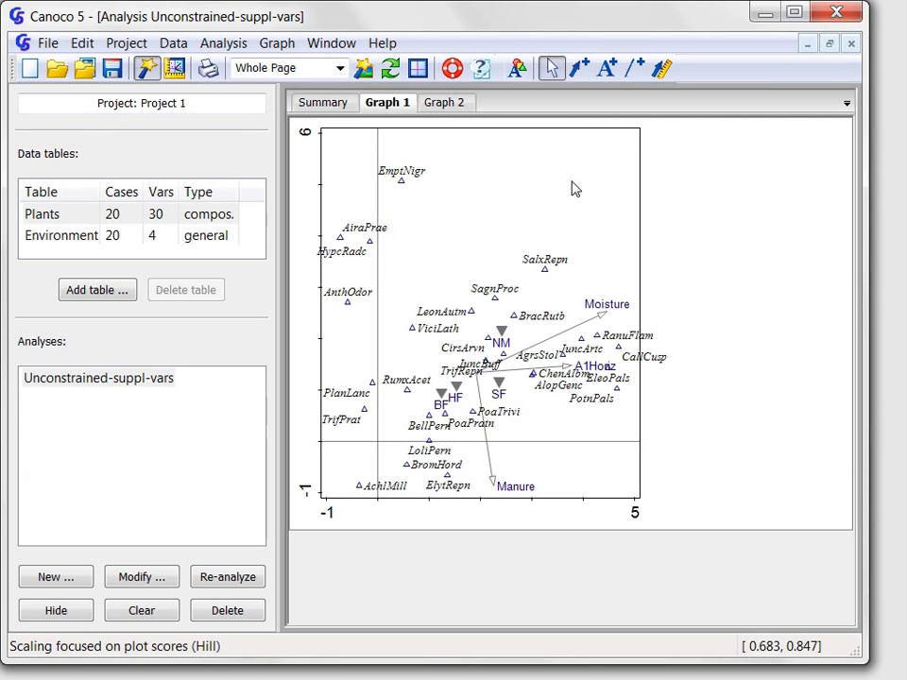
# Switch to the Graph 2 sample diagram and select one sample circle
pyautogui.click(450, 105)
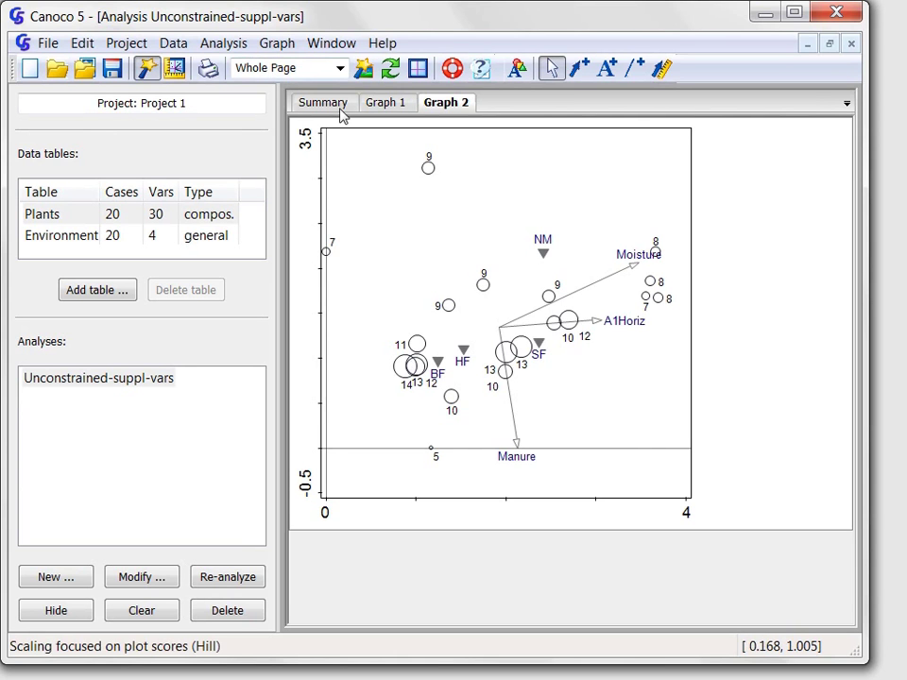
pyautogui.click(449, 308)
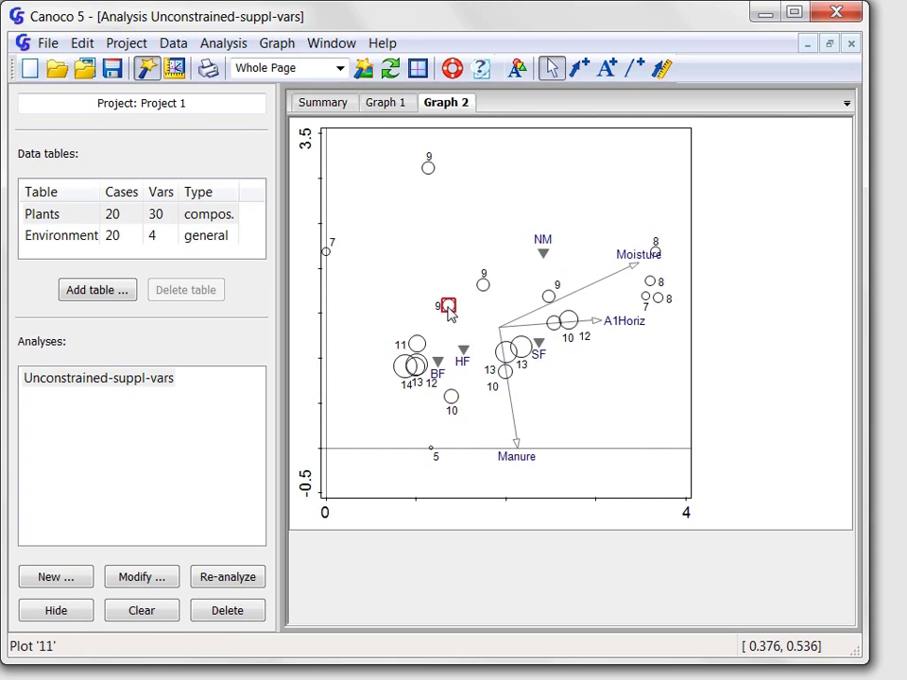
# Use Select suchlike to select every sample circle in Graph 2
pyautogui.rightClick(450, 313)
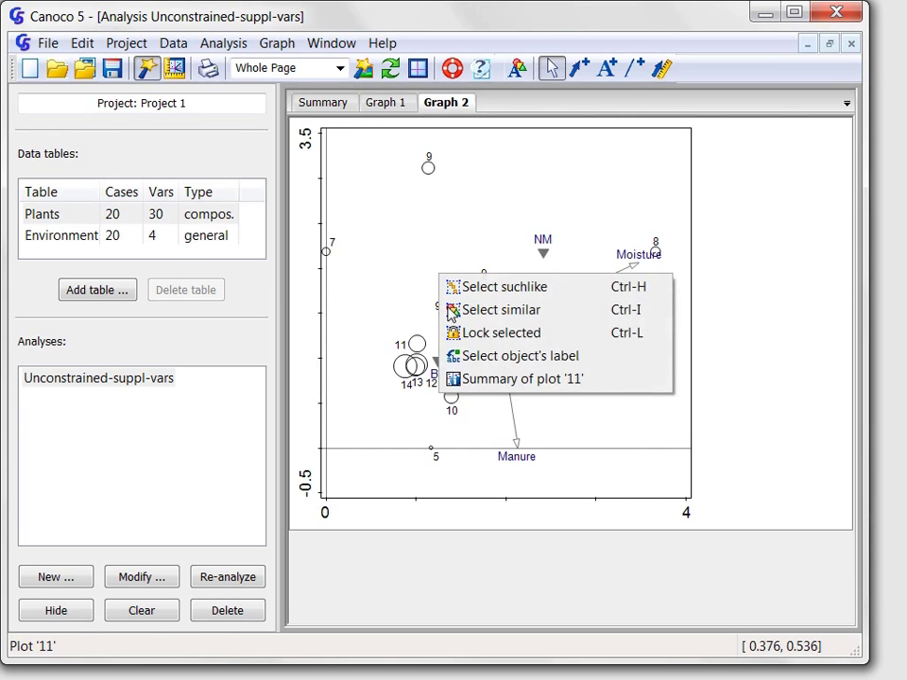
pyautogui.click(505, 287)
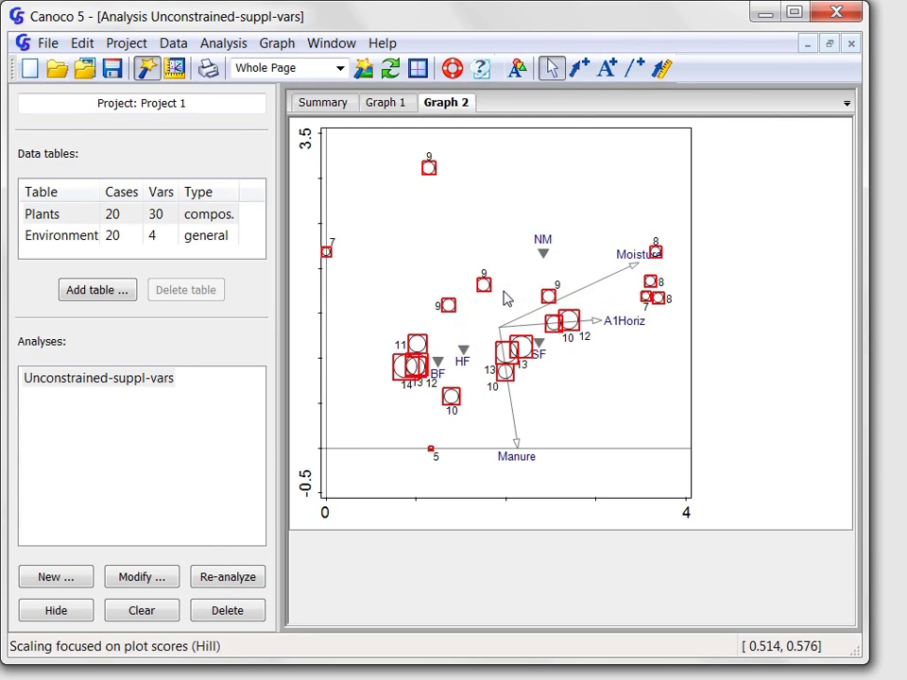
pyautogui.click(287, 50)
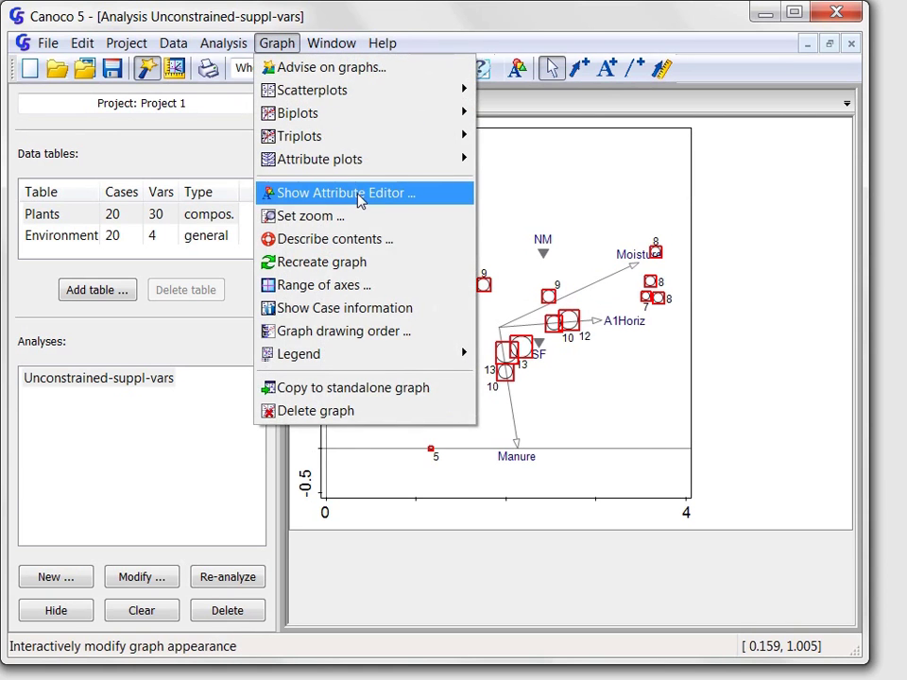
# Give the selected sample circles a solid violet fill in the Attribute Editor
pyautogui.click(414, 199)
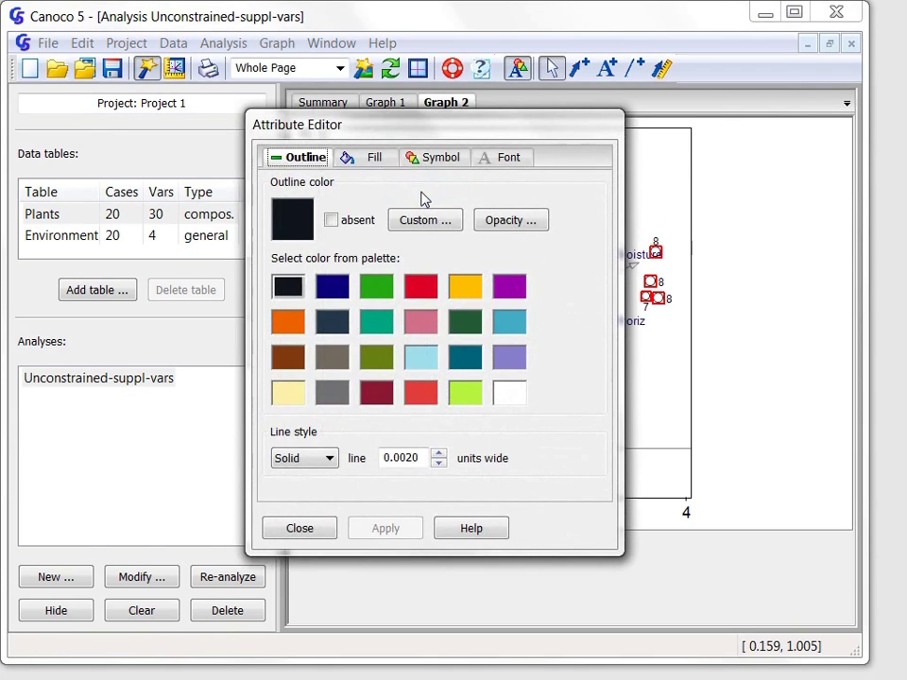
pyautogui.click(381, 163)
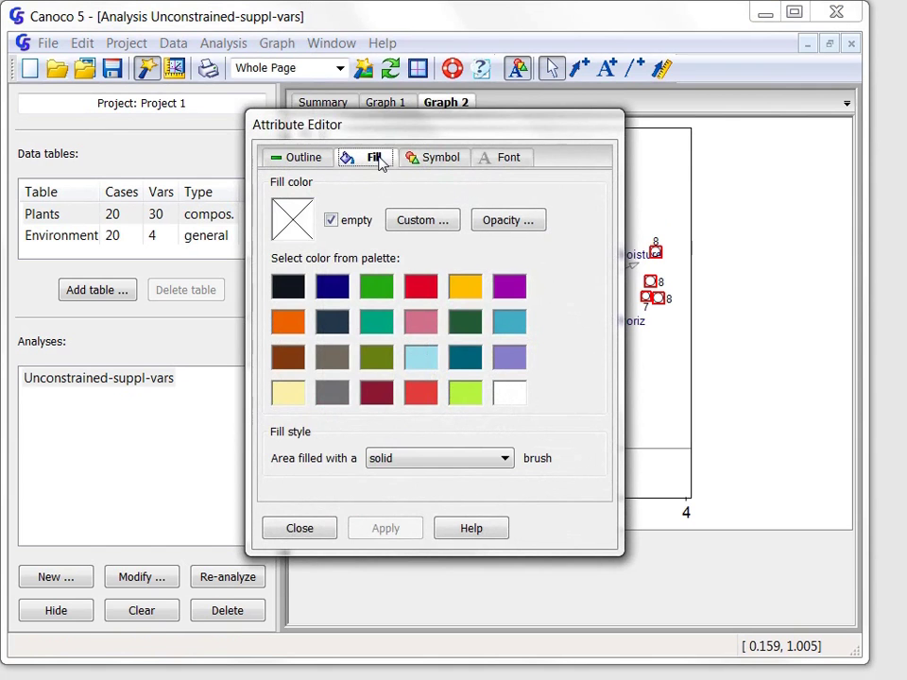
pyautogui.click(509, 356)
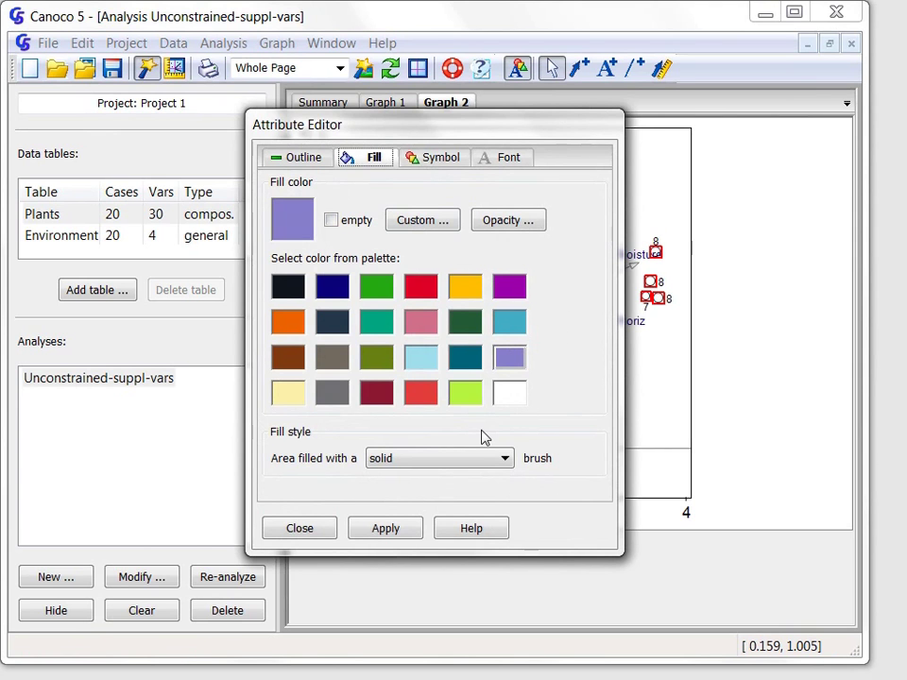
pyautogui.click(388, 534)
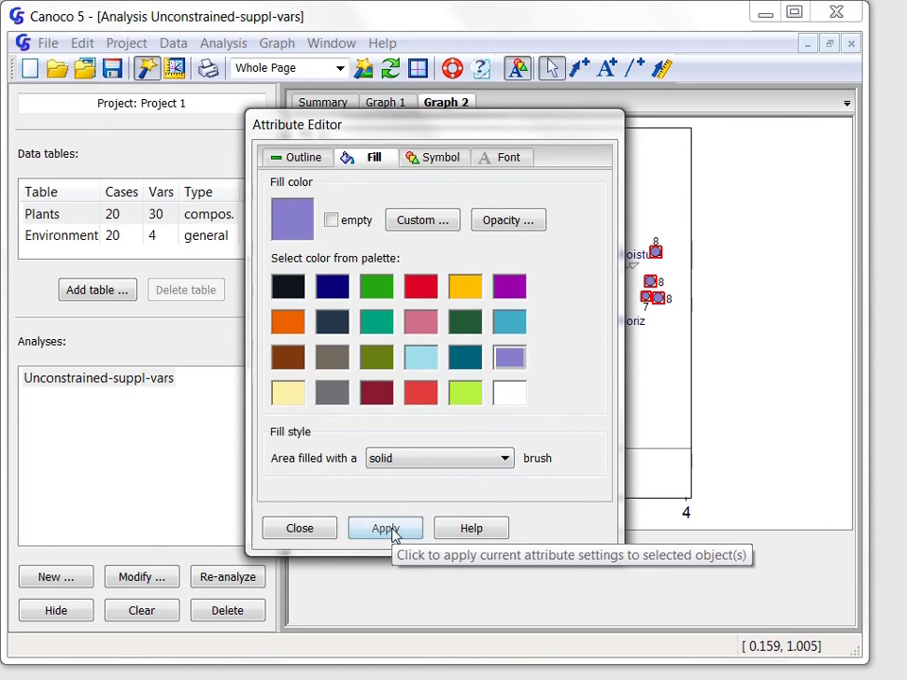
pyautogui.click(310, 529)
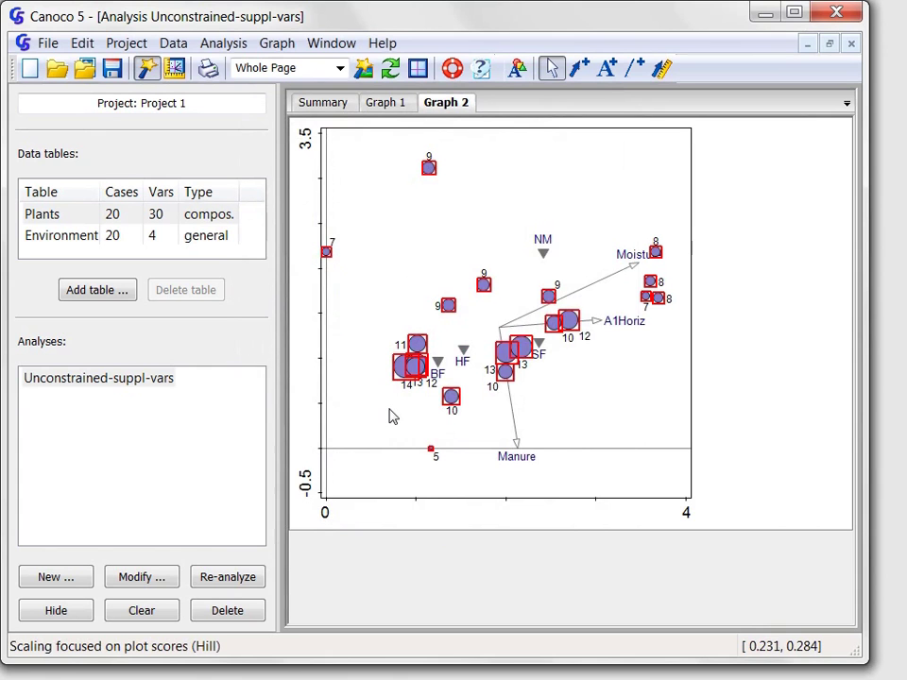
# Copy the whole Graph 2 plot to the clipboard
pyautogui.click(600, 159)
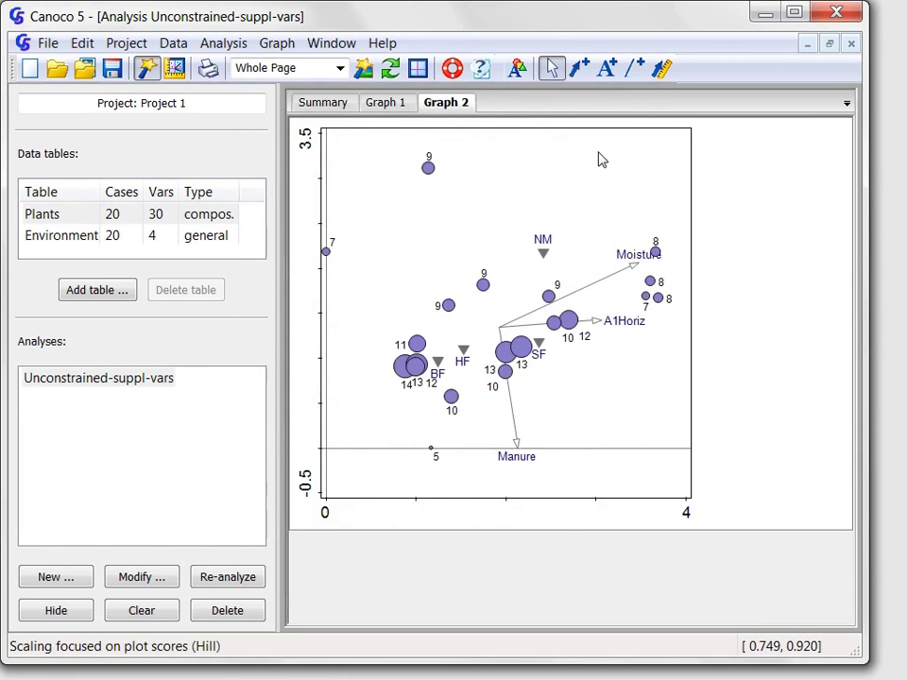
pyautogui.rightClick(599, 158)
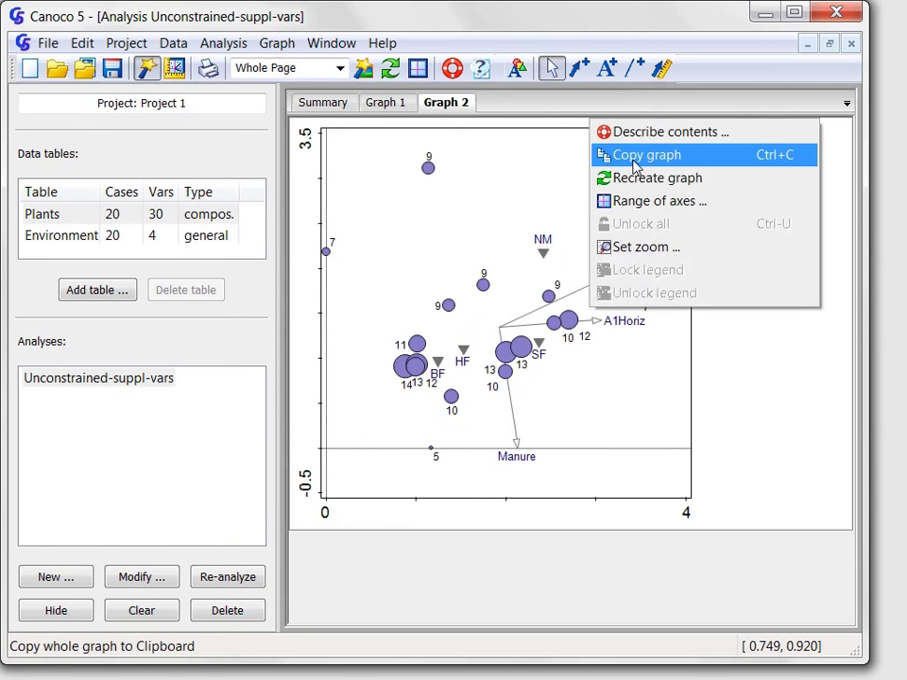
pyautogui.click(633, 166)
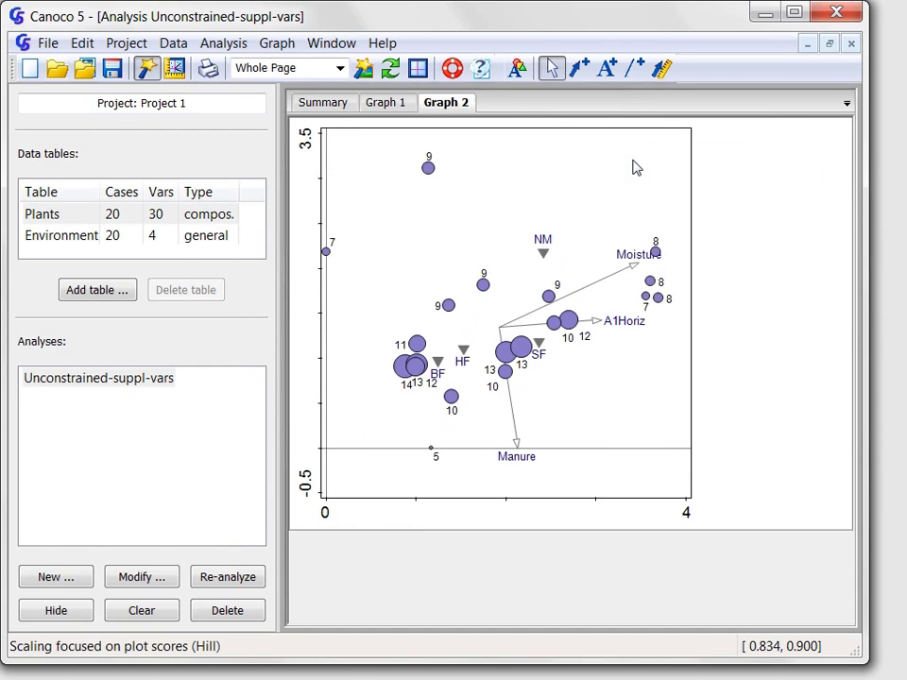
# Bring up the Export Graph dialog and dismiss it
pyautogui.click(49, 45)
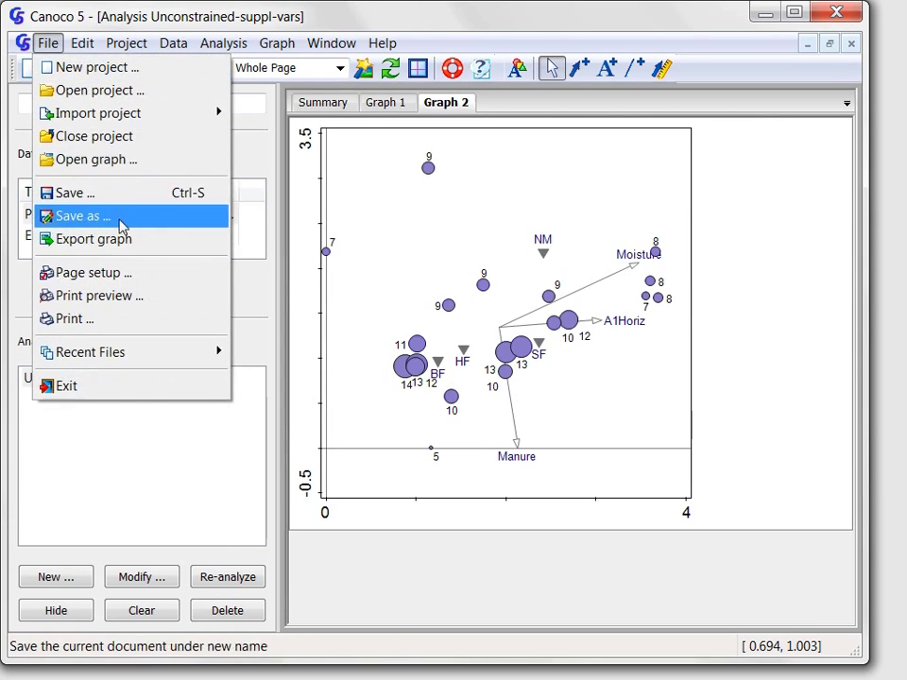
pyautogui.click(124, 241)
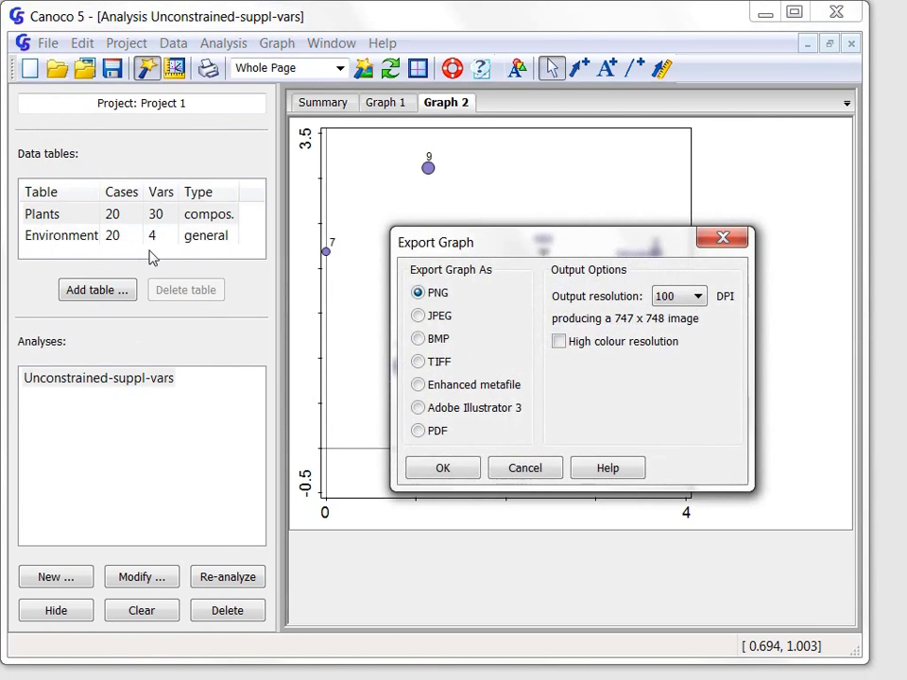
pyautogui.click(524, 468)
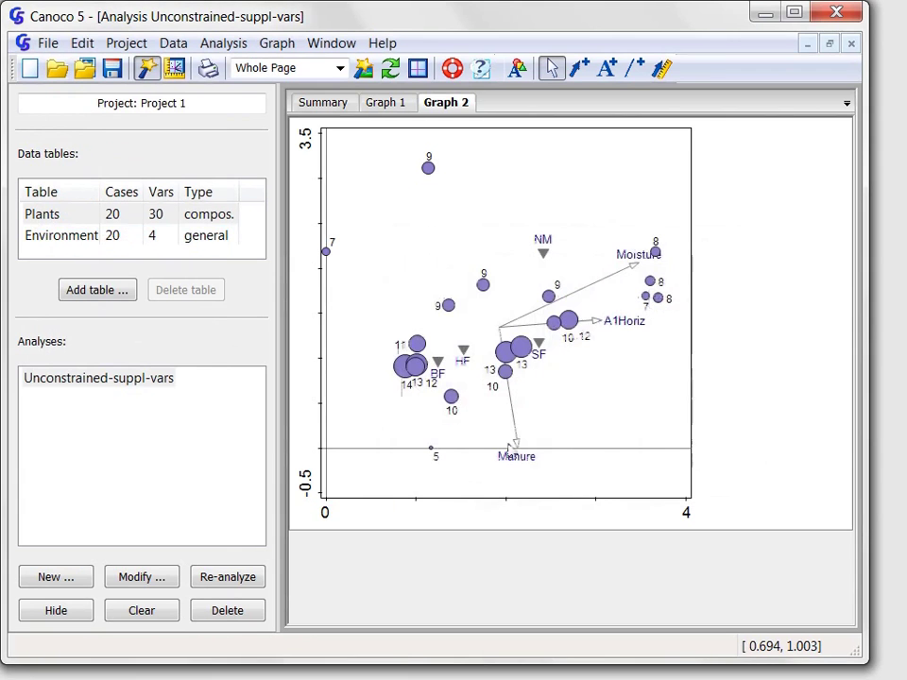
pyautogui.click(49, 43)
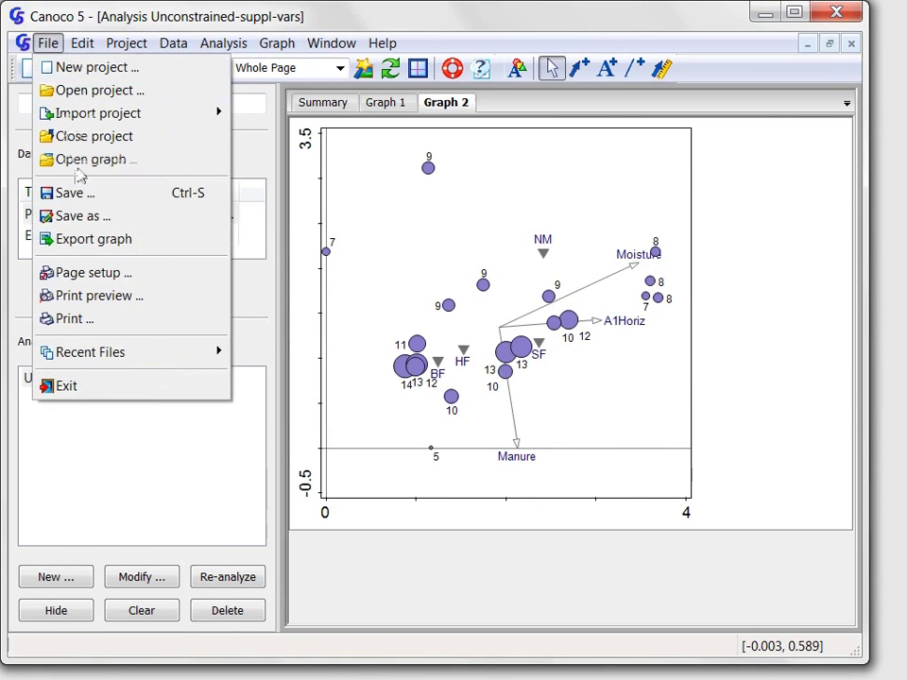
pyautogui.click(123, 297)
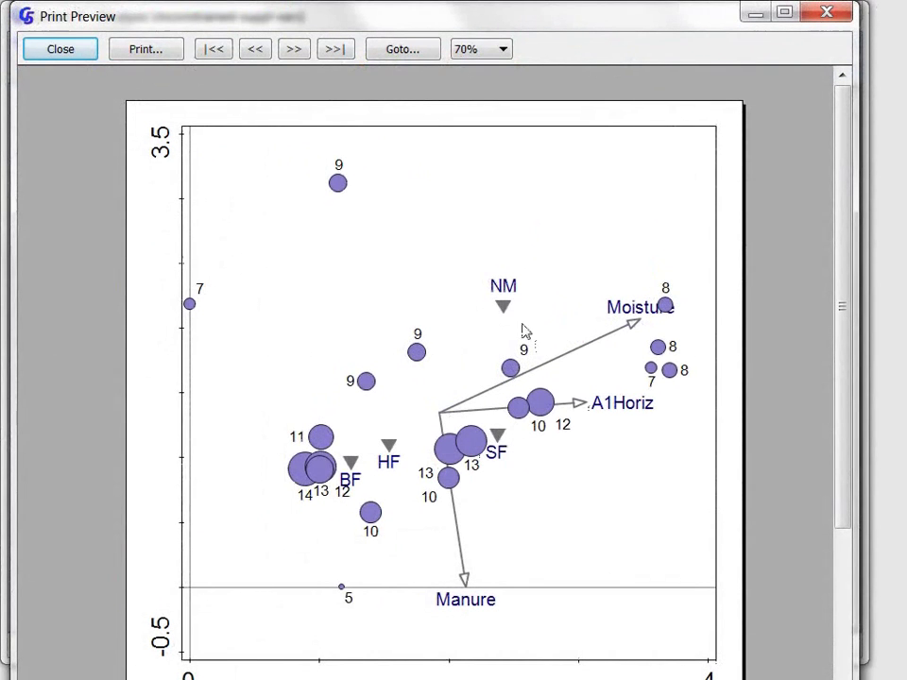
pyautogui.click(479, 52)
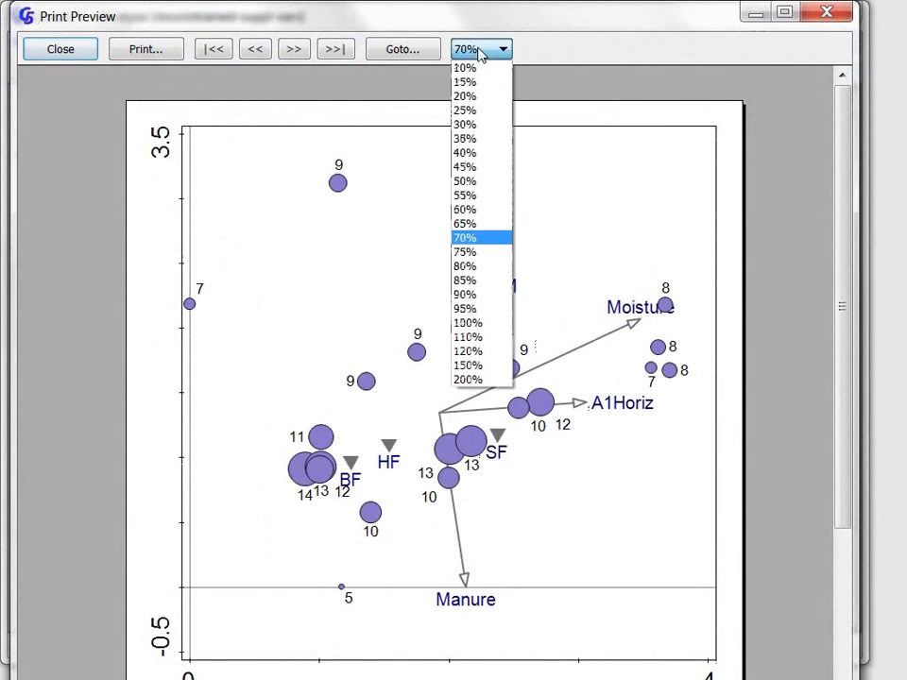
pyautogui.click(472, 209)
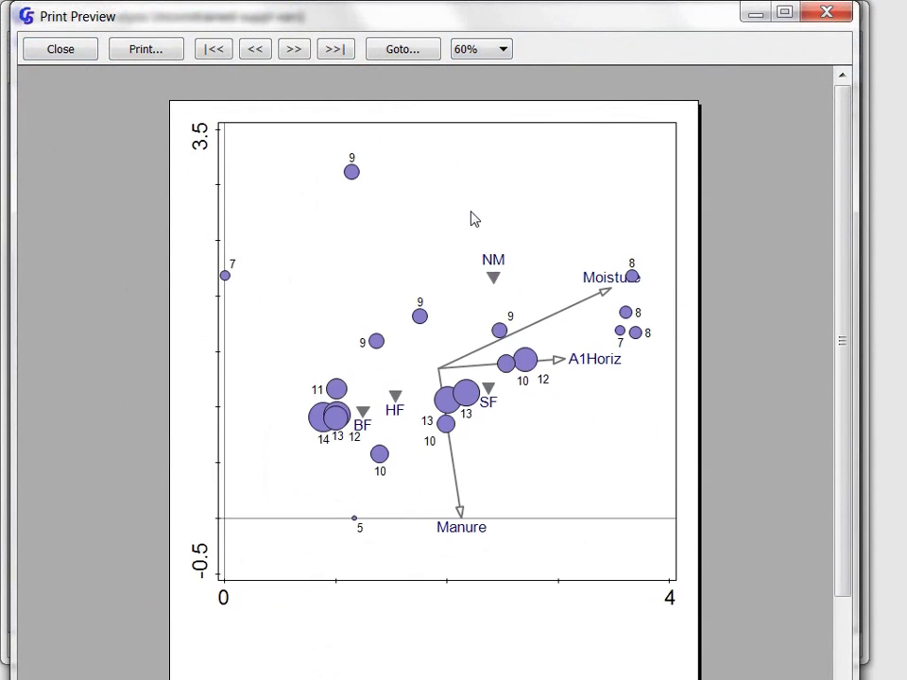
pyautogui.click(63, 52)
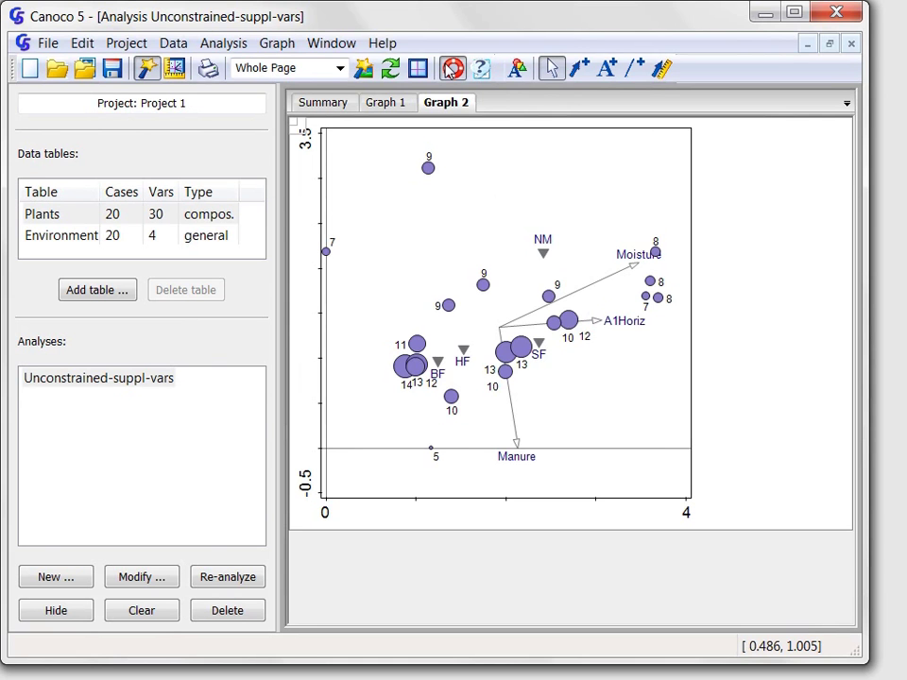
pyautogui.click(451, 71)
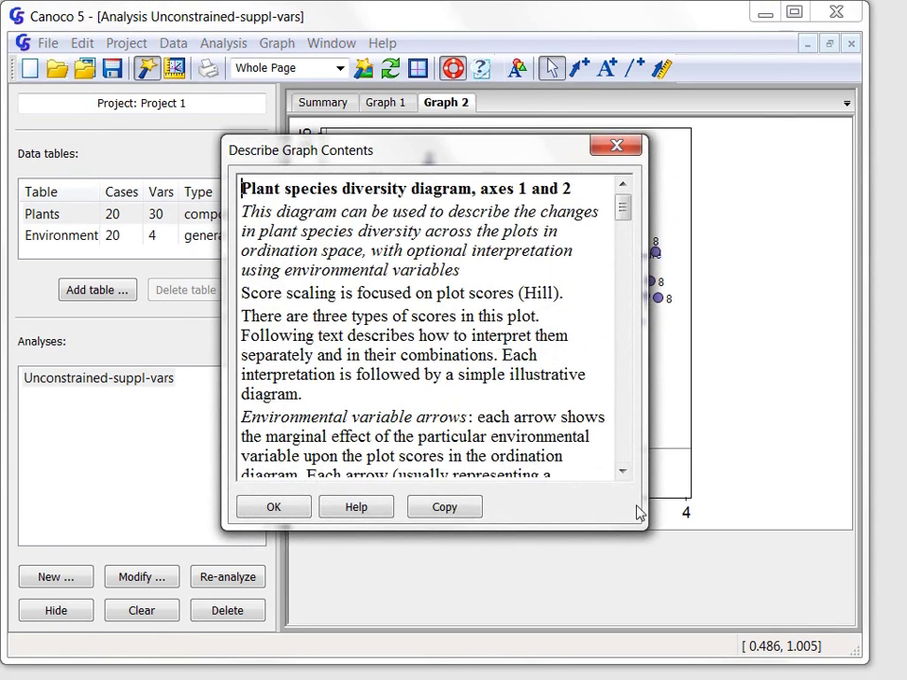
pyautogui.moveTo(645, 531); pyautogui.dragTo(758, 588)
pyautogui.scroll(-2, 697, 416)
pyautogui.scroll(-4, 496, 346)
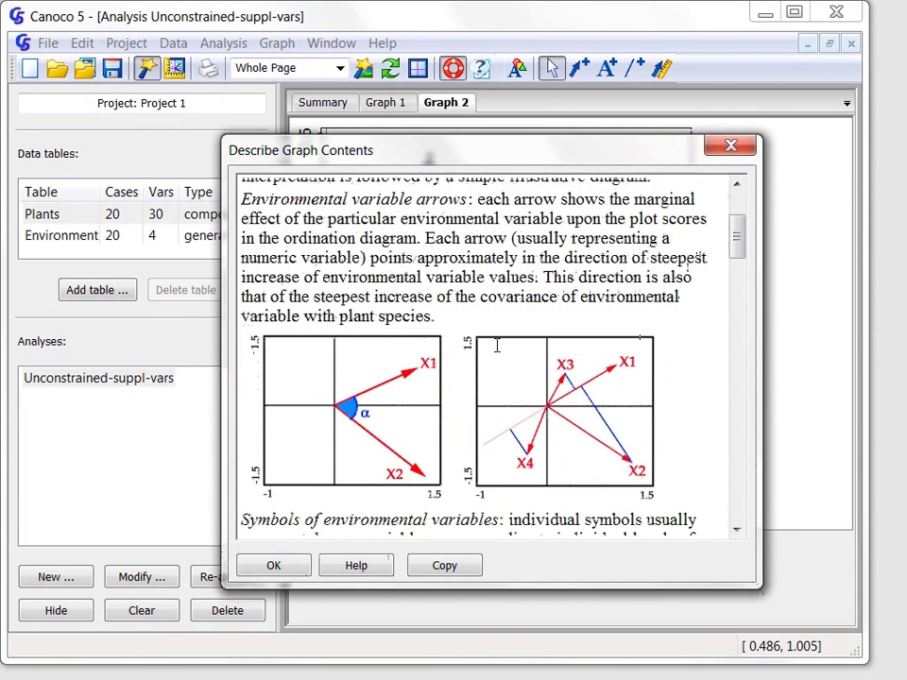
pyautogui.scroll(-2, 496, 342)
pyautogui.scroll(-3, 510, 340)
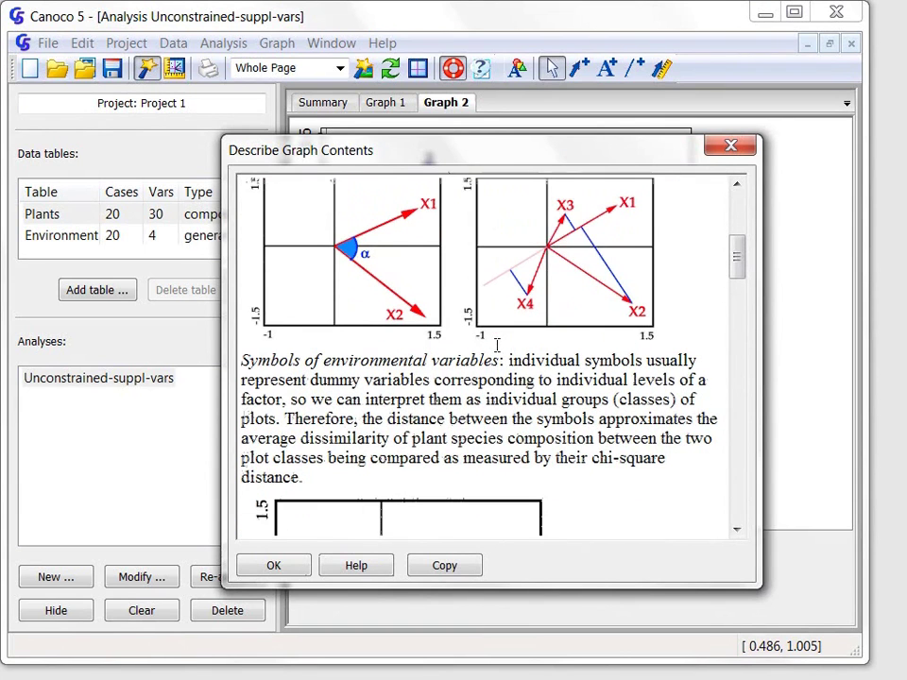
pyautogui.click(277, 569)
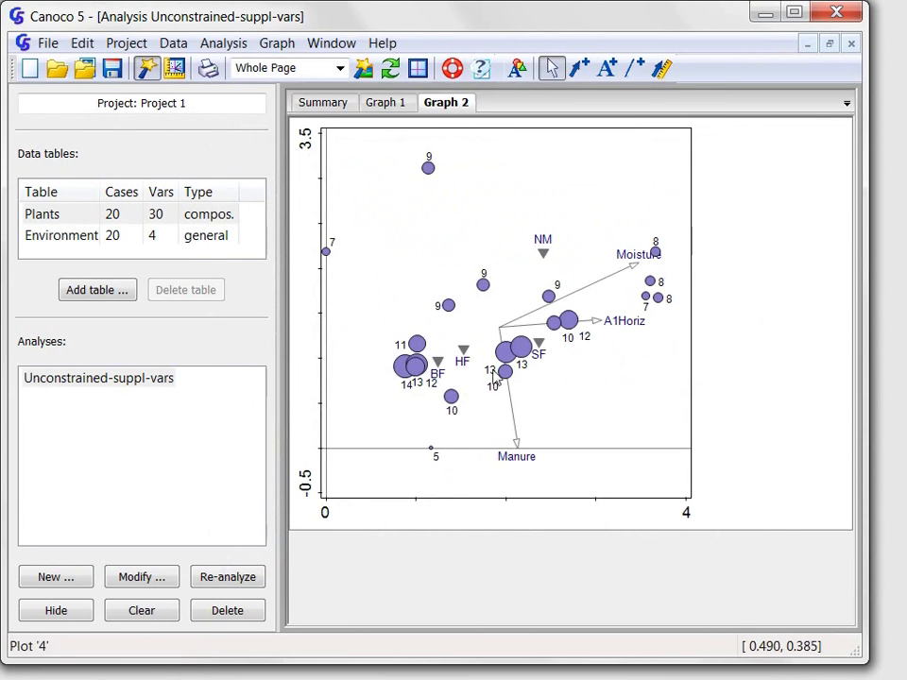
# Close the project, saving its changes as Project 1.c5p
pyautogui.click(47, 44)
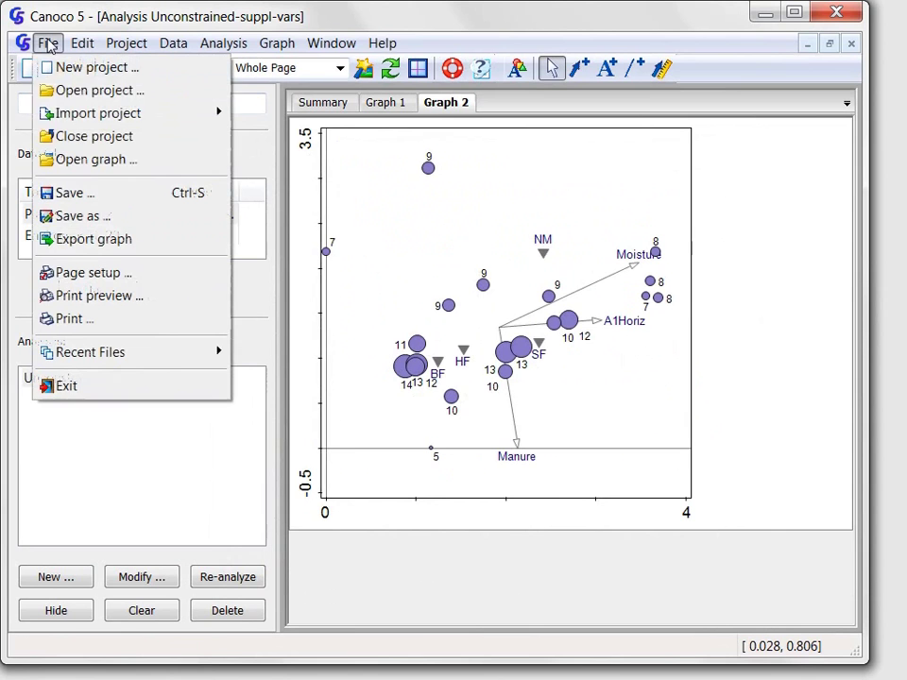
pyautogui.click(96, 142)
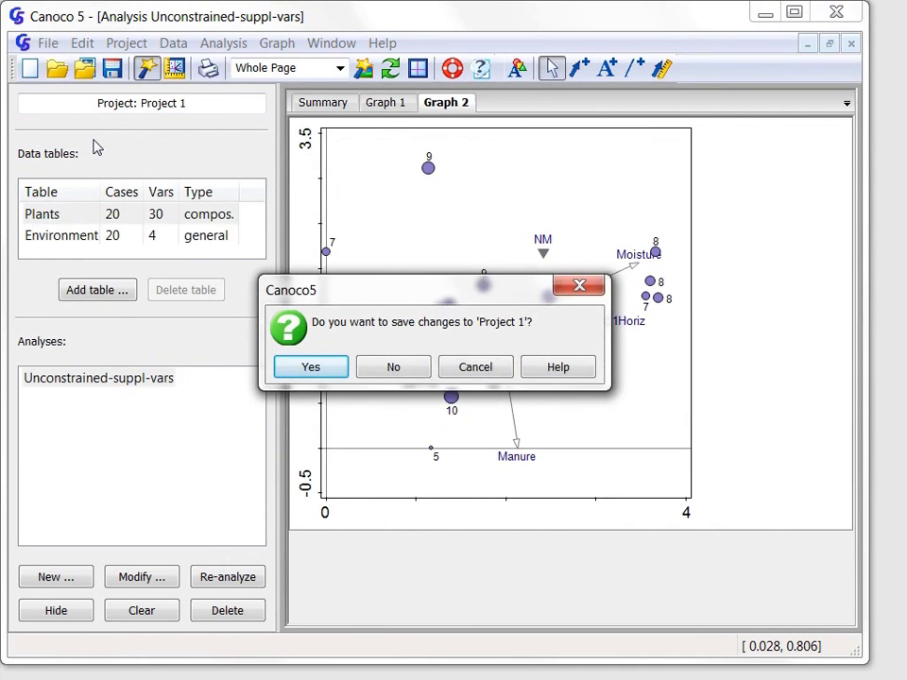
pyautogui.click(318, 374)
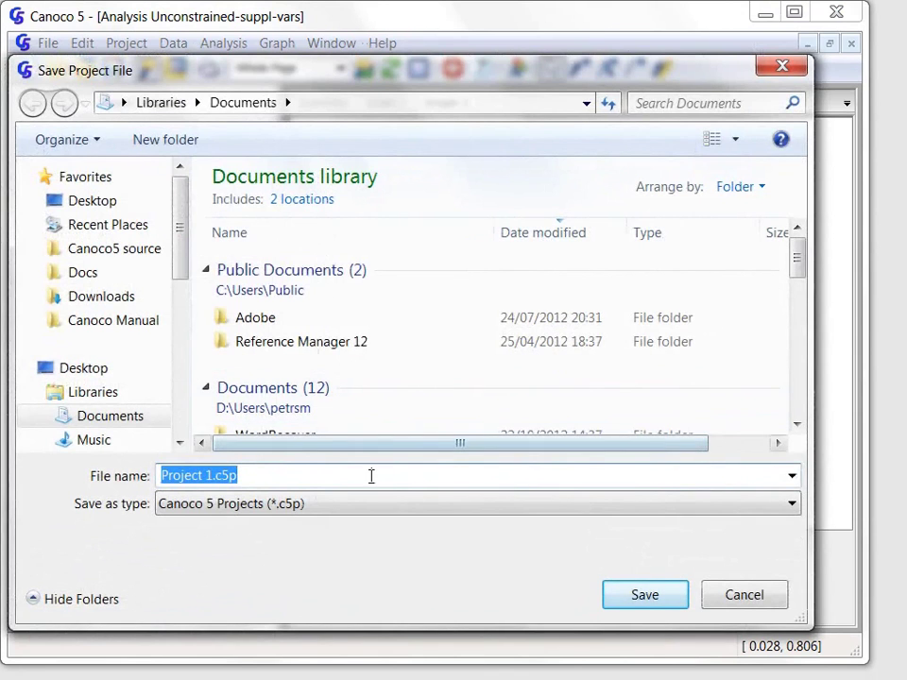
pyautogui.click(646, 597)
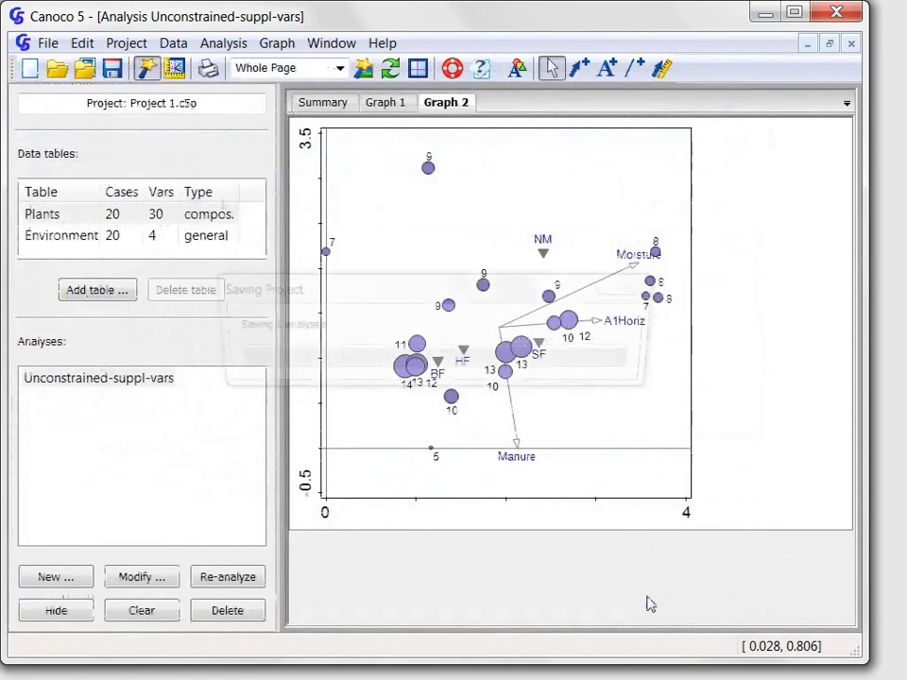